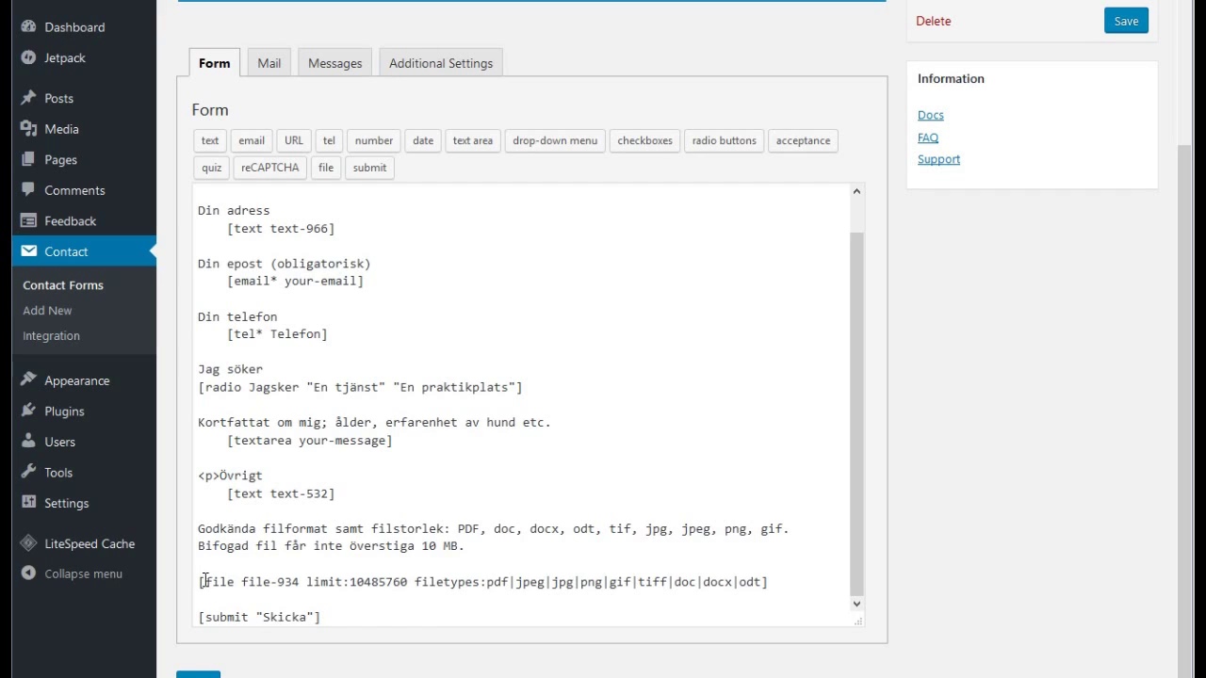
- Bring up the file upload tag generator, check its default name file-880, and close it unused
left_click(325, 167)
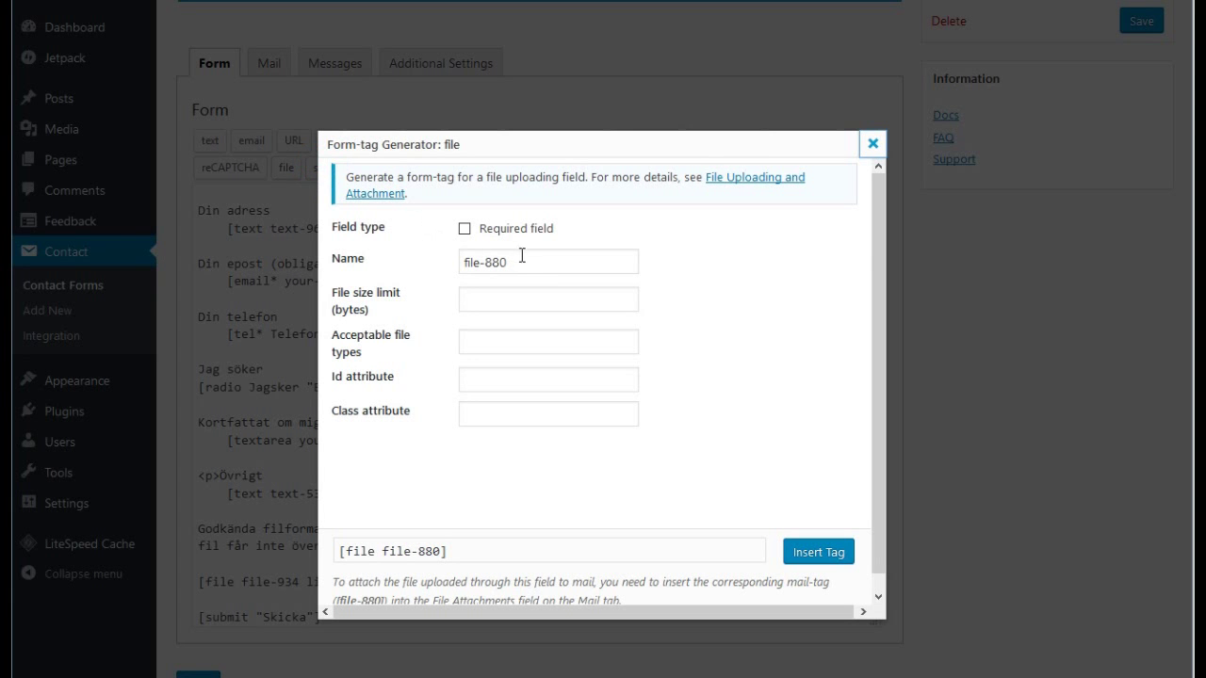
left_click(521, 261)
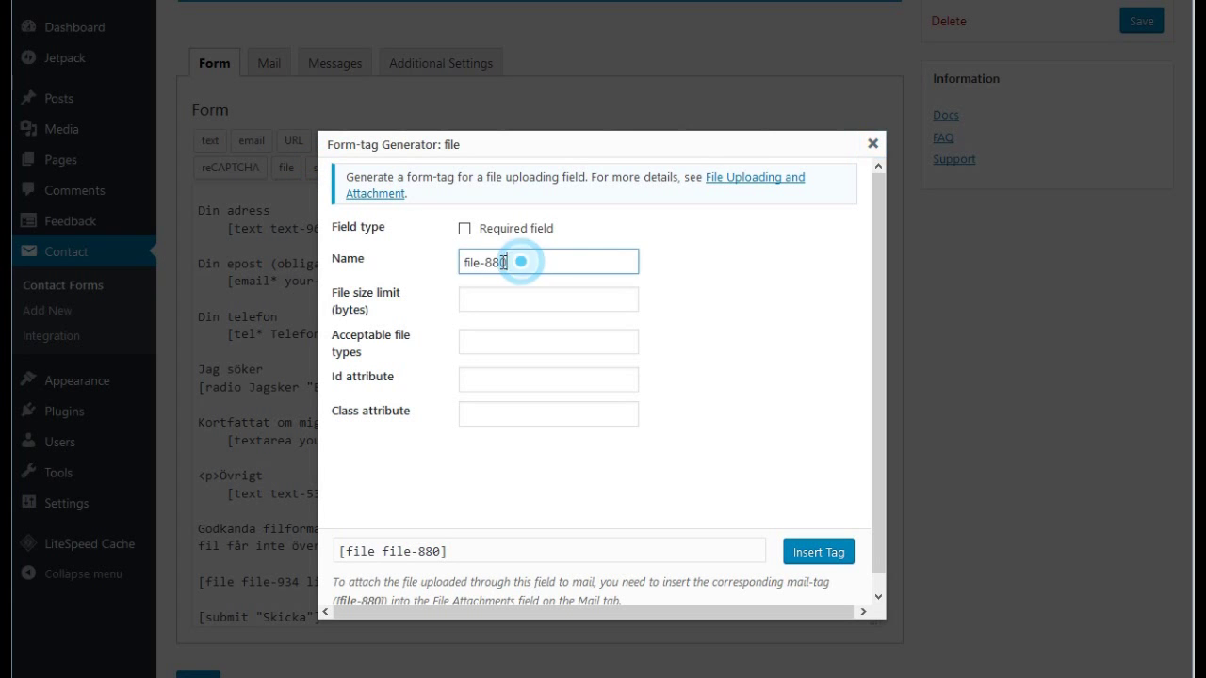
triple_click(521, 261)
left_click(543, 261)
left_click(873, 144)
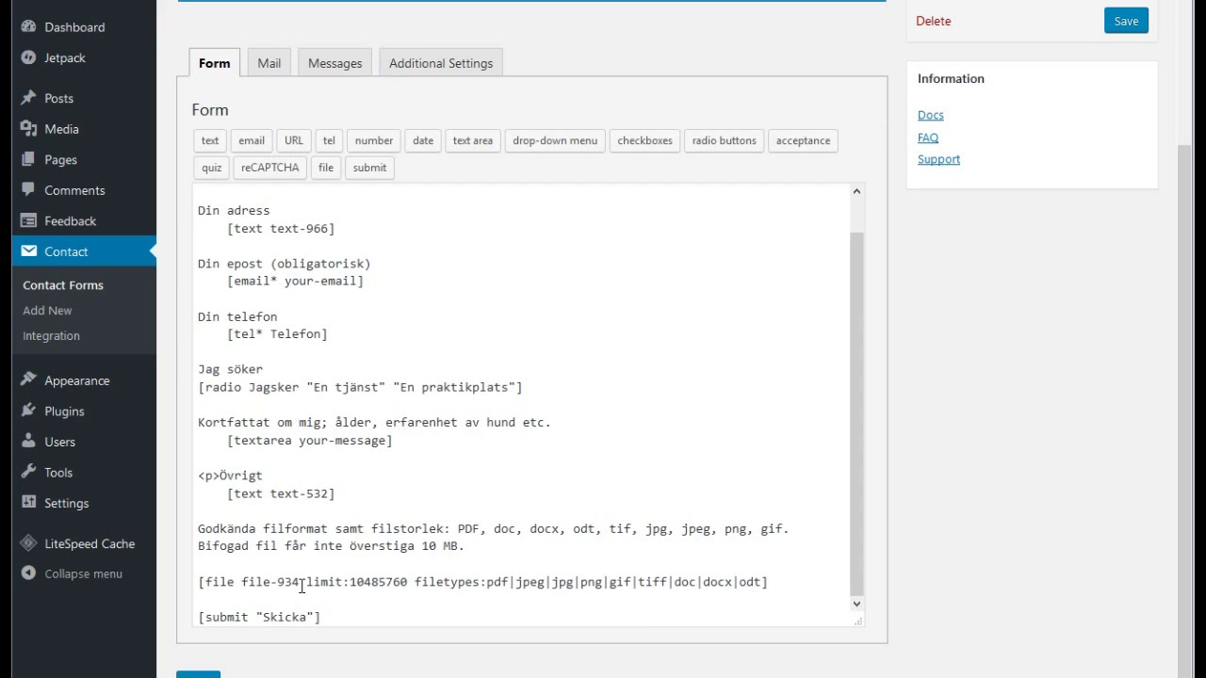
- Place the caret after file-934 in the form's upload tag, then go to the Mail settings
left_click(301, 581)
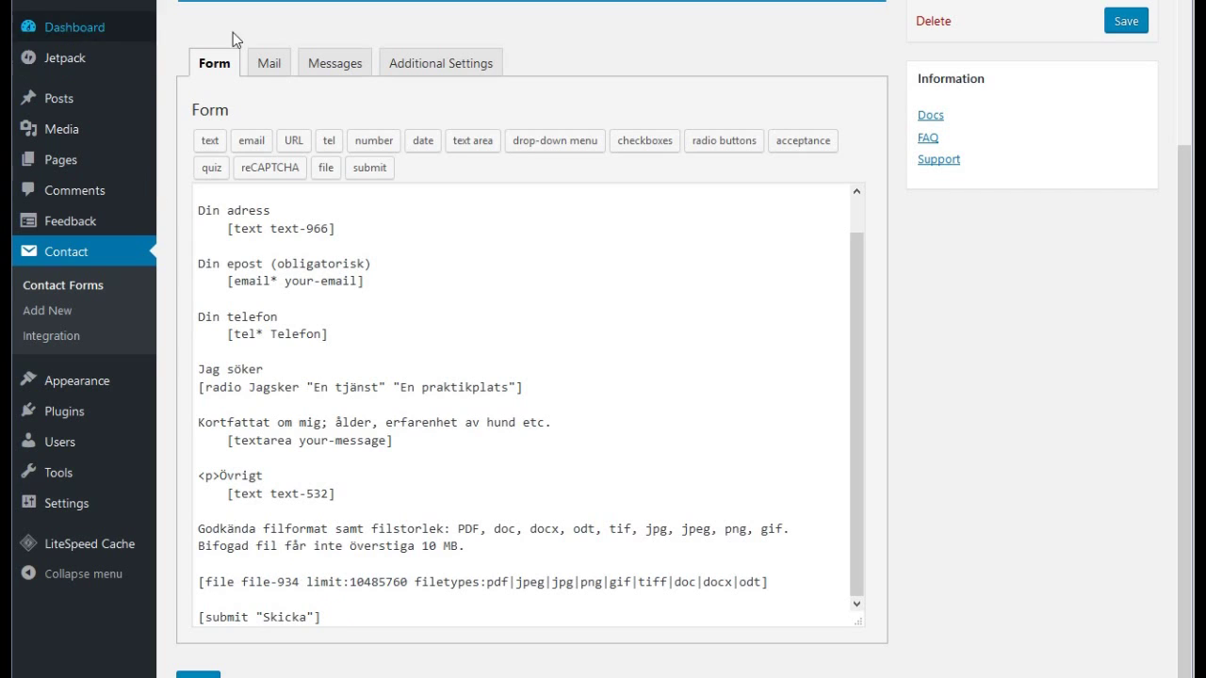
left_click(268, 63)
type("[file-934]")
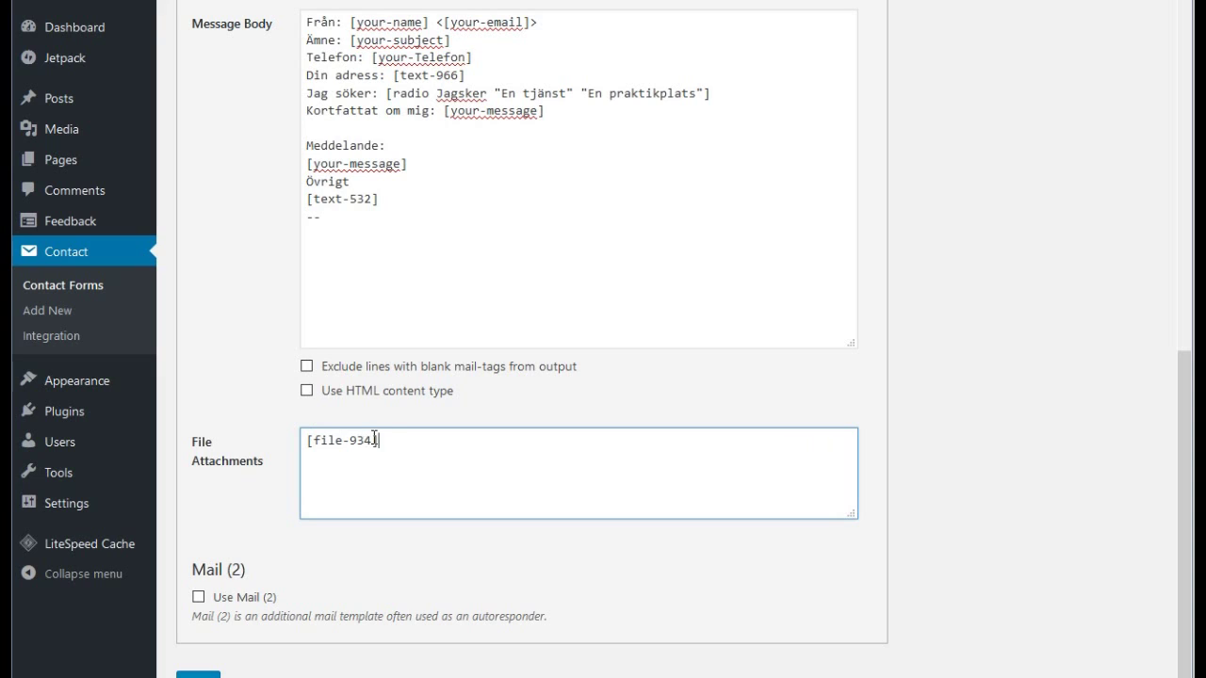
- Select the file-934 text in the Mail tab's File Attachments field
left_click_drag(363, 440, 341, 450)
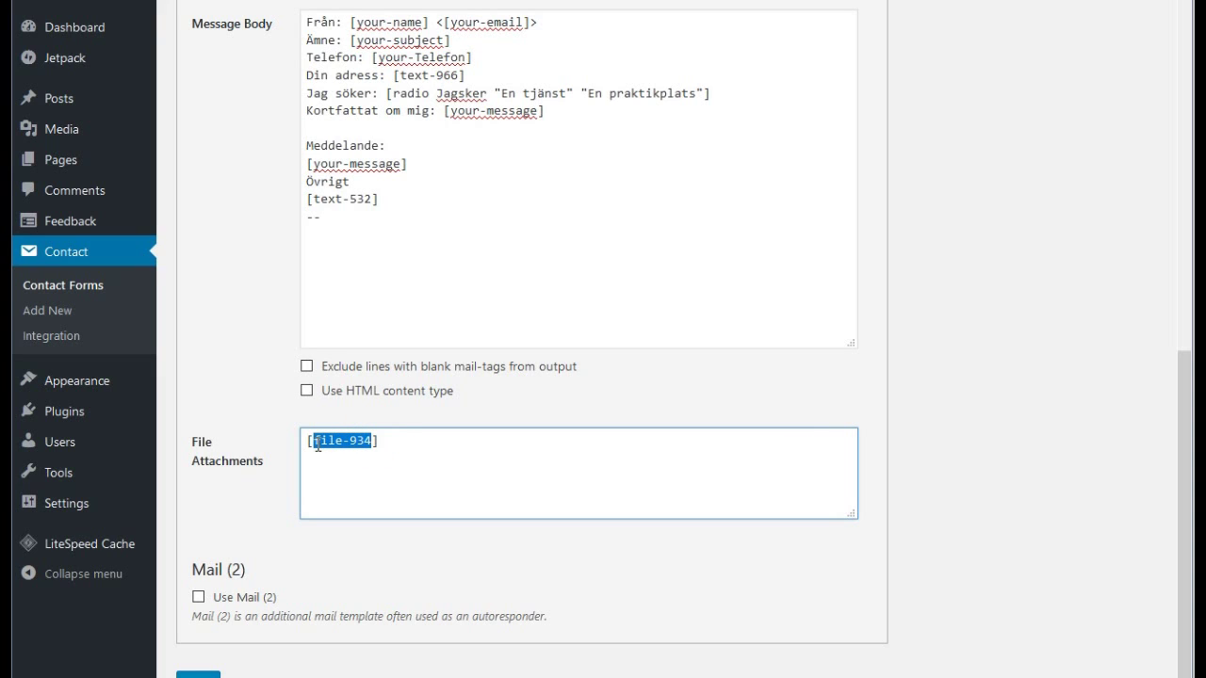
left_click(416, 440)
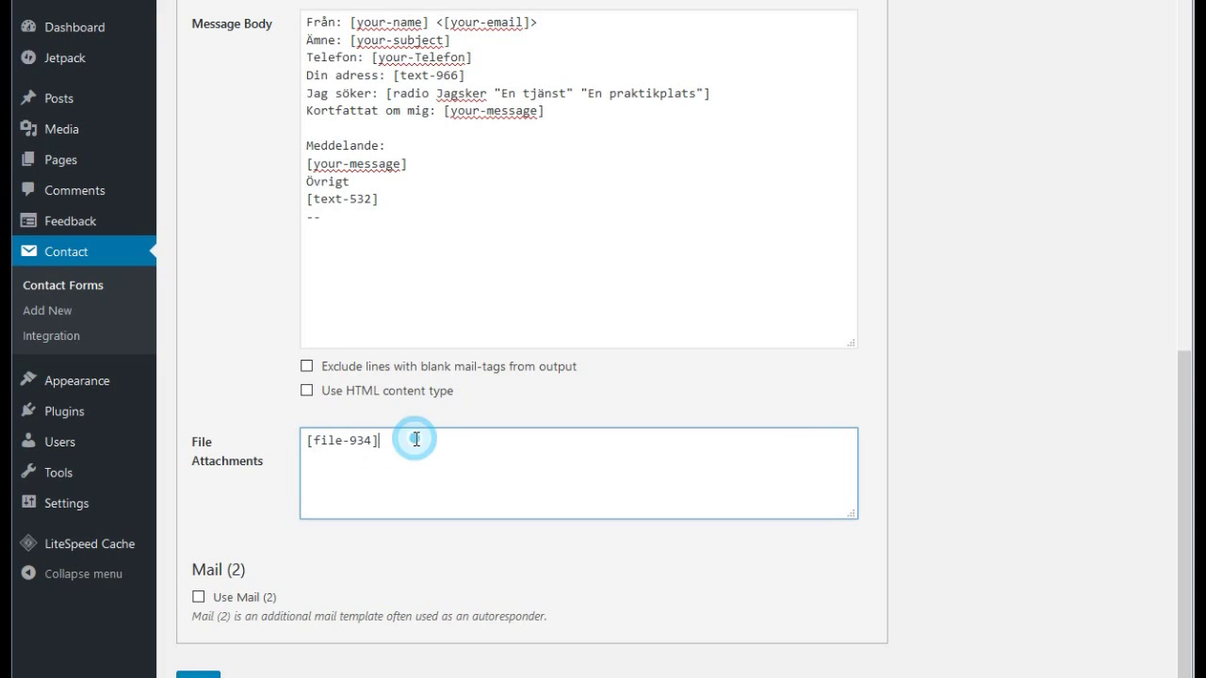